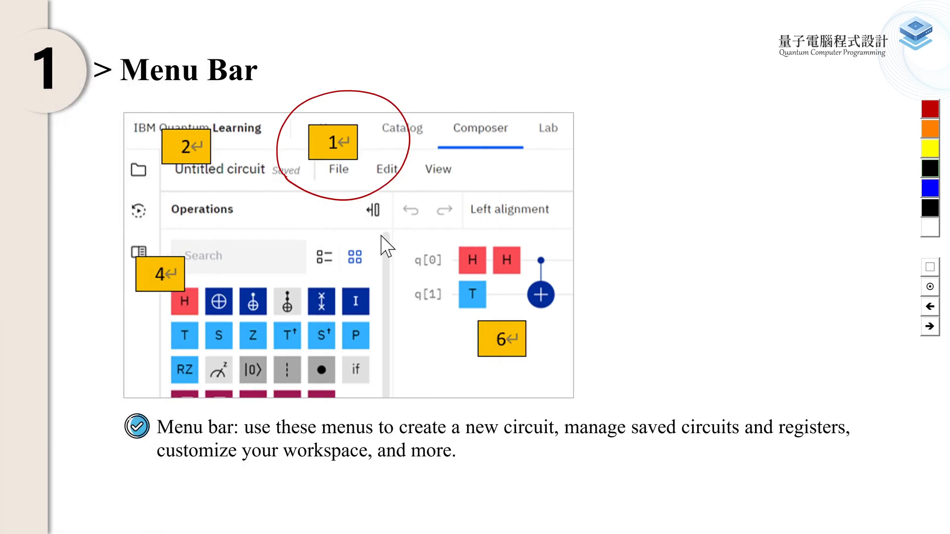
- Switch from the slideshow to IBM Quantum Composer and rename the untitled circuit as testing100
{"action": "left_click", "coordinate": [930, 327]}
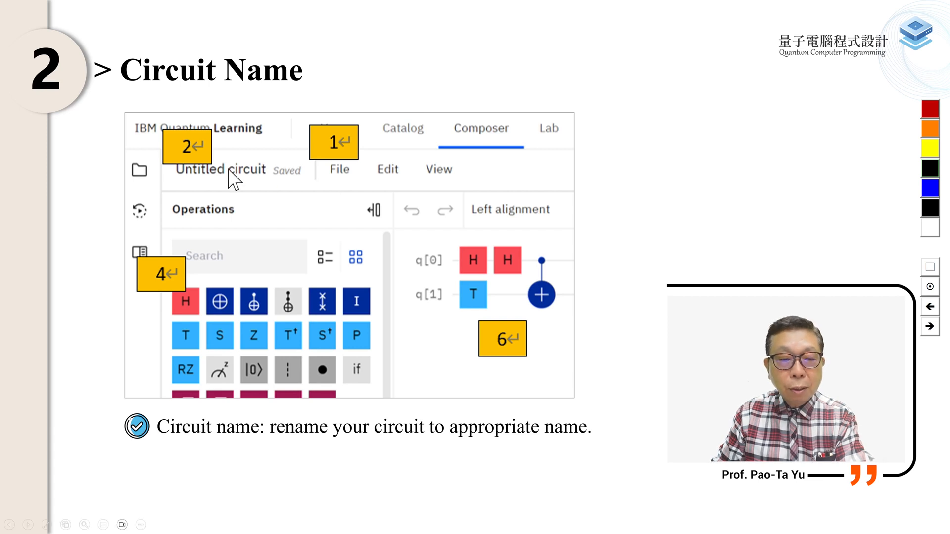
{"action": "left_click_drag", "start_coordinate": [0, 45], "coordinate": [563, 57]}
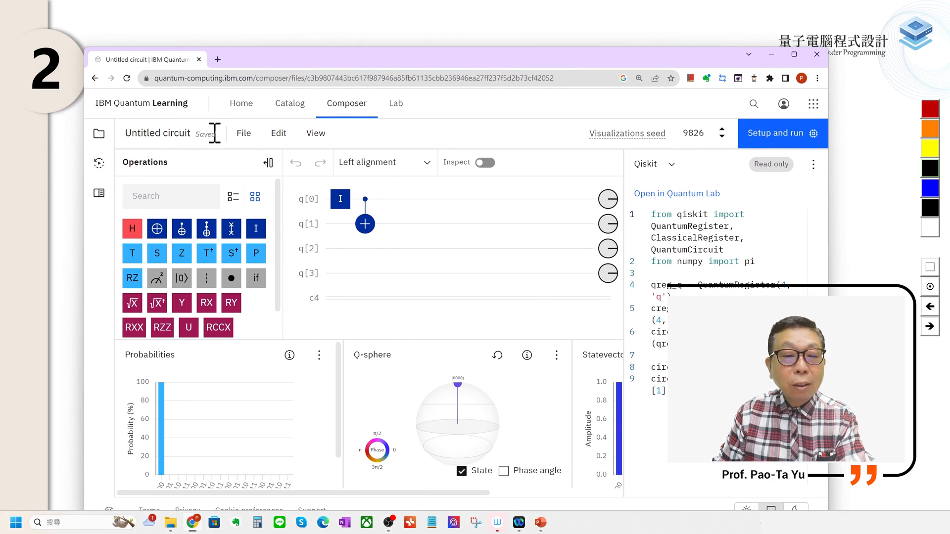
{"action": "left_click_drag", "start_coordinate": [190, 133], "coordinate": [112, 137]}
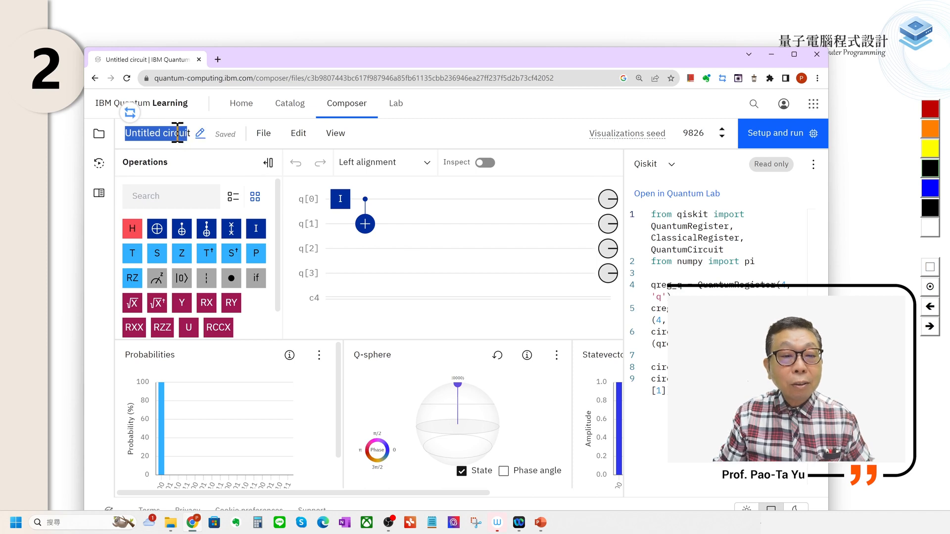
{"action": "left_click", "coordinate": [194, 133]}
{"action": "left_click", "coordinate": [198, 133]}
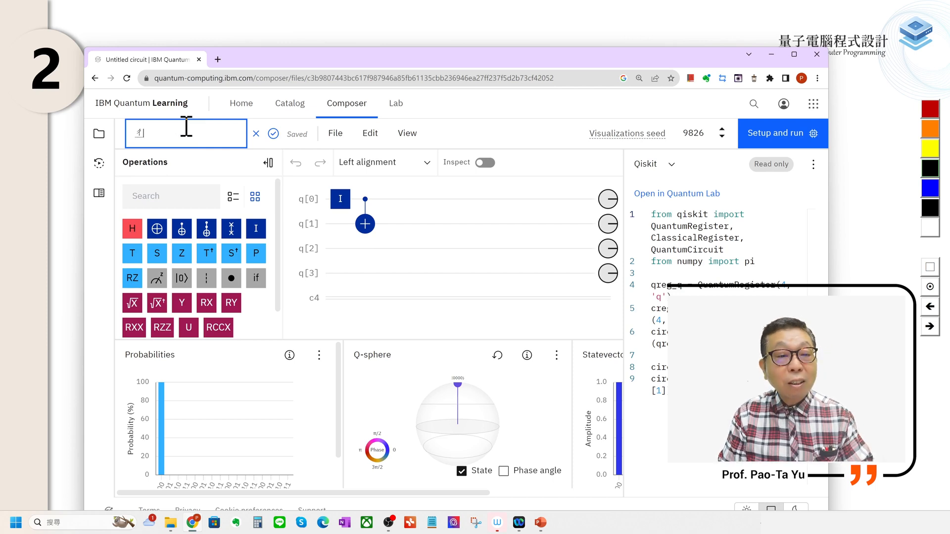
{"action": "type", "text": "tes"}
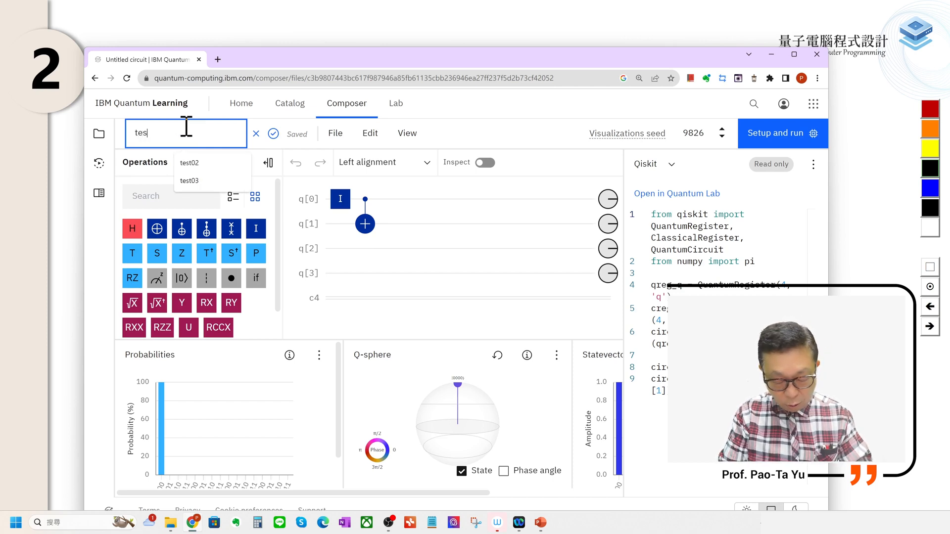
{"action": "type", "text": "ting"}
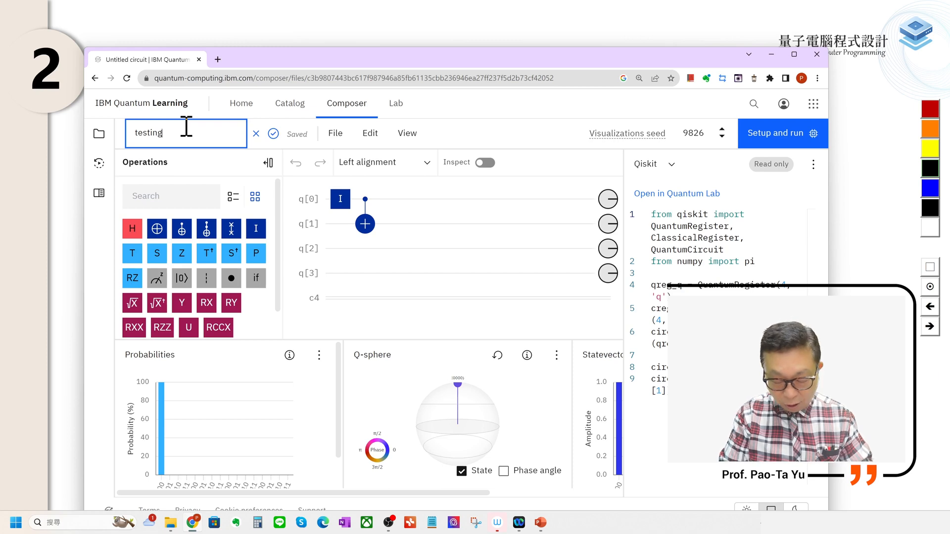
{"action": "type", "text": "100"}
{"action": "key", "text": "Return"}
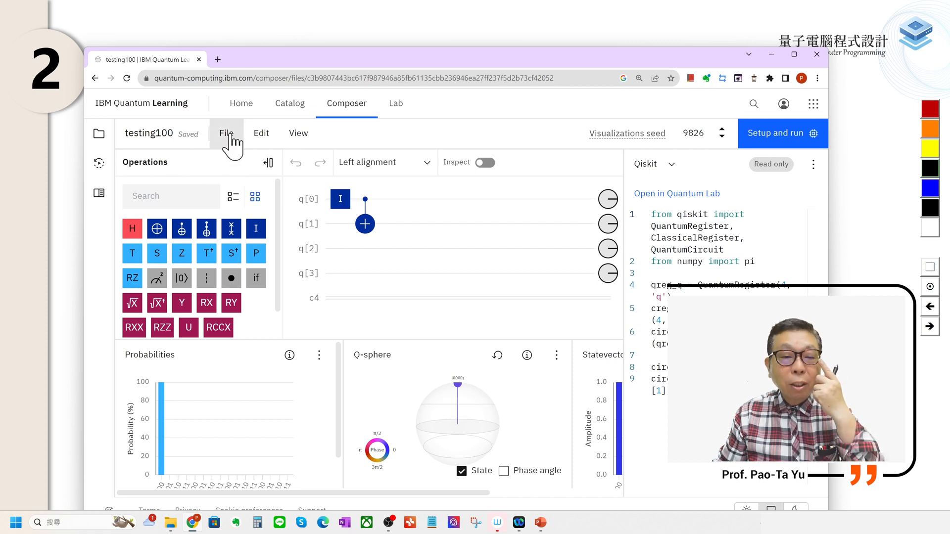
- Look over the file commands and the list of recently opened circuits
{"action": "left_click", "coordinate": [229, 138]}
{"action": "left_click", "coordinate": [231, 140]}
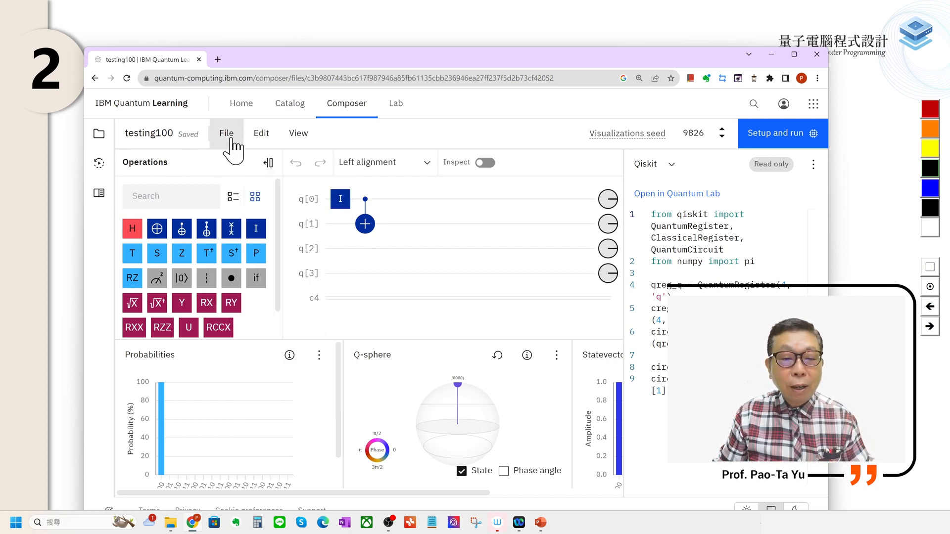
{"action": "left_click", "coordinate": [231, 141]}
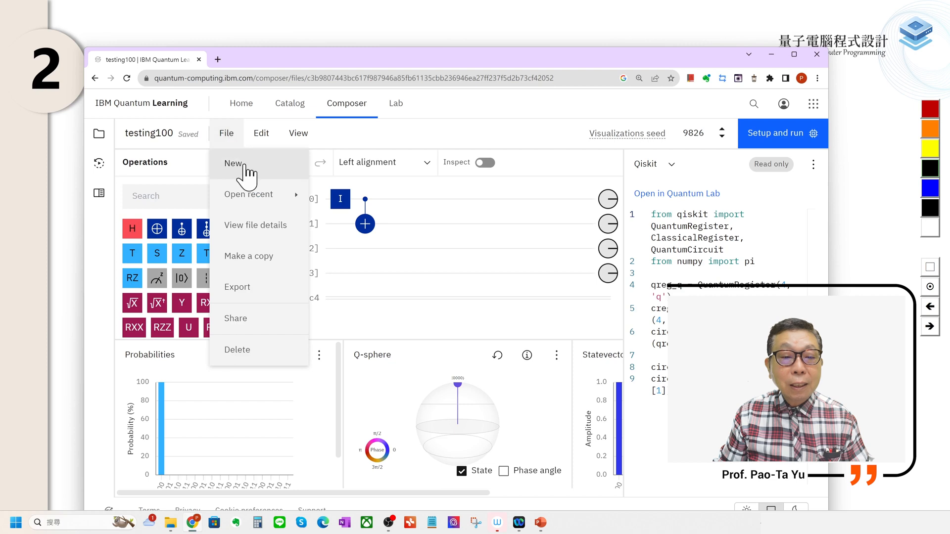
{"action": "mouse_move", "coordinate": [255, 195]}
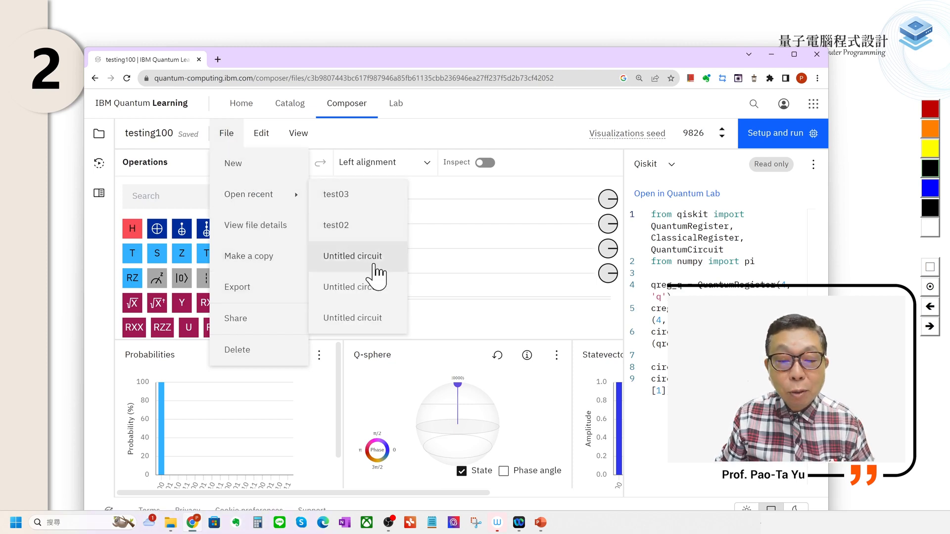
{"action": "left_click", "coordinate": [363, 290]}
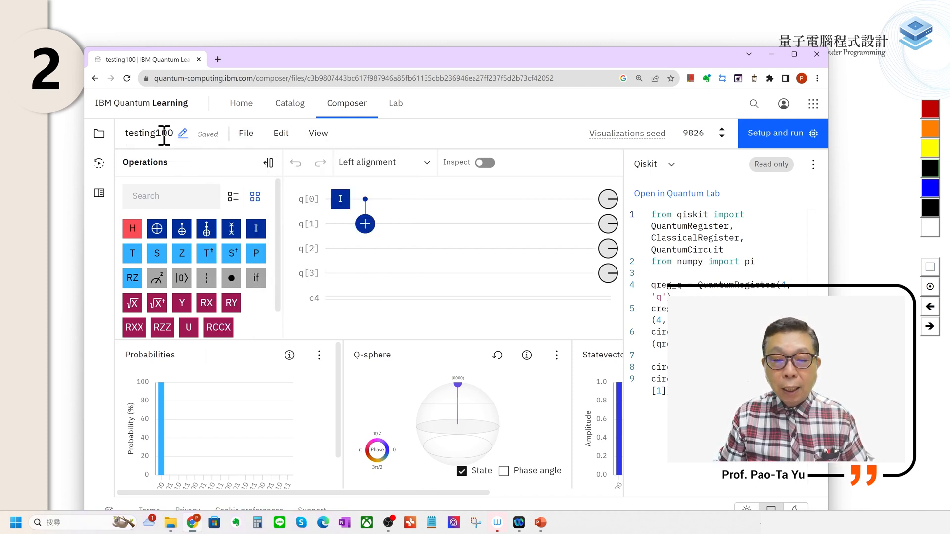
- Return to the PowerPoint slideshow, advance to the Run Area slide and circle callout 3 around Setup and run in red
{"action": "left_click_drag", "start_coordinate": [318, 62], "coordinate": [0, 54]}
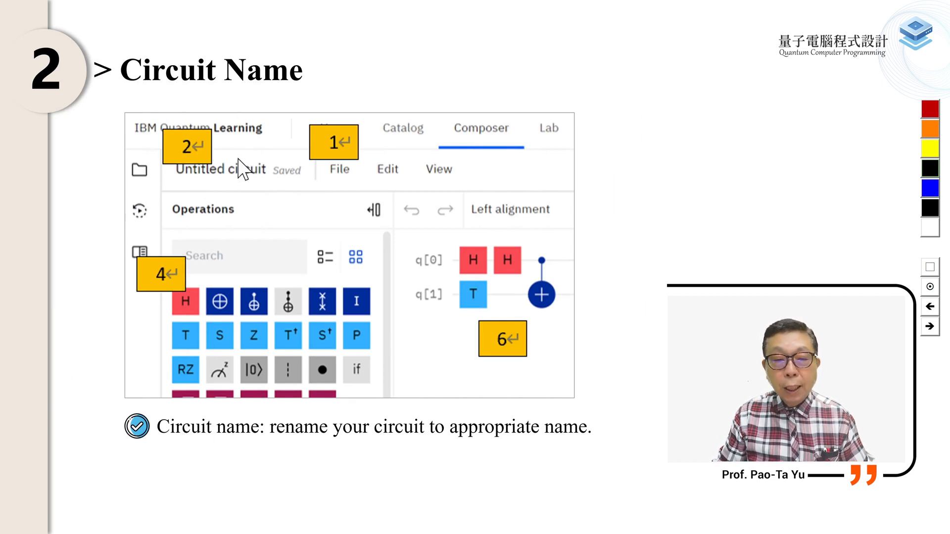
{"action": "left_click", "coordinate": [929, 327]}
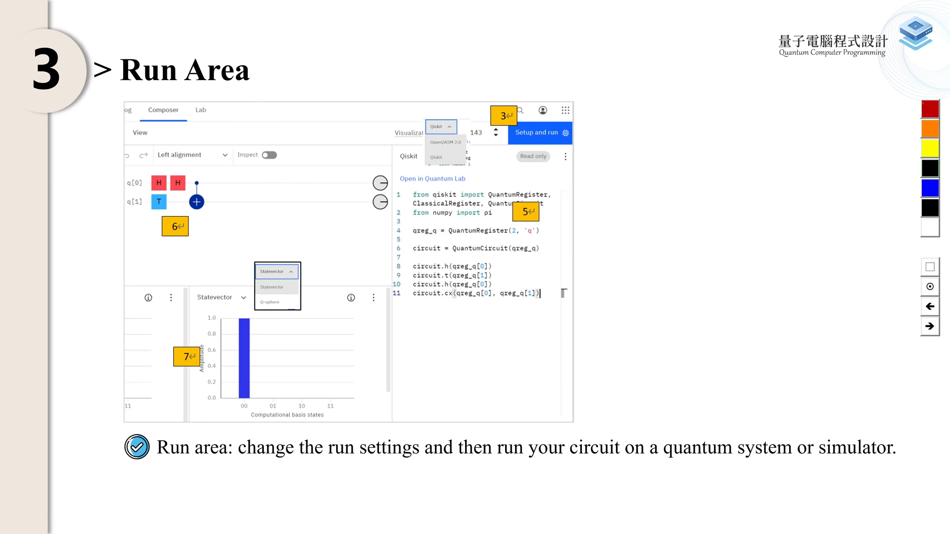
{"action": "mouse_move", "coordinate": [495, 147]}
{"action": "left_mouse_down"}
{"action": "mouse_move", "coordinate": [554, 70]}
{"action": "mouse_move", "coordinate": [493, 181]}
{"action": "left_mouse_up"}
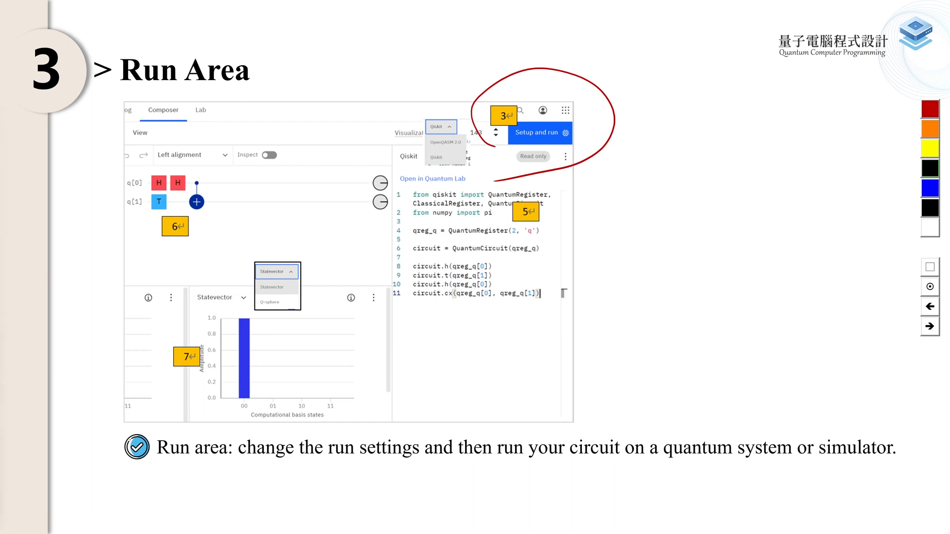
- Switch to IBM Quantum Composer and review the run setup for simulator_statevector, including its shots setting, without running the circuit
{"action": "left_click_drag", "start_coordinate": [0, 110], "coordinate": [526, 27]}
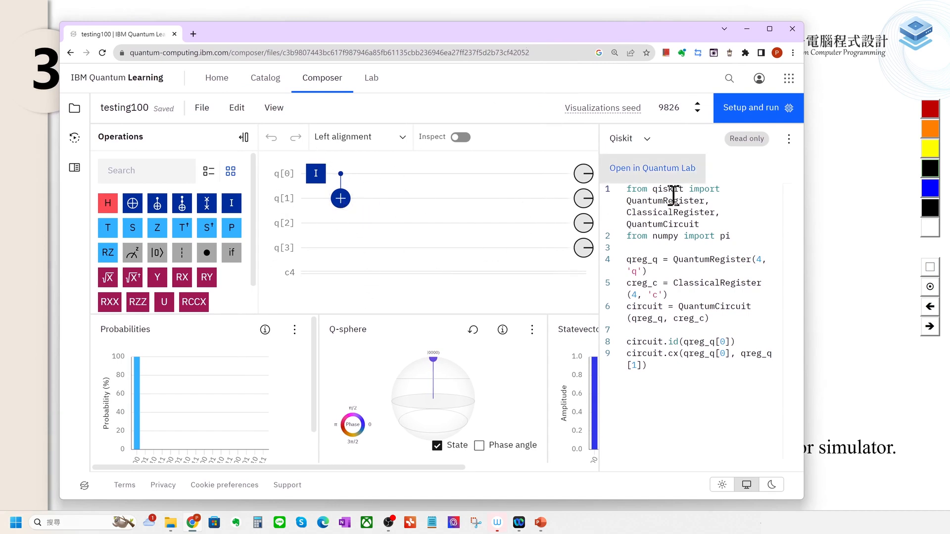
{"action": "left_click", "coordinate": [768, 115]}
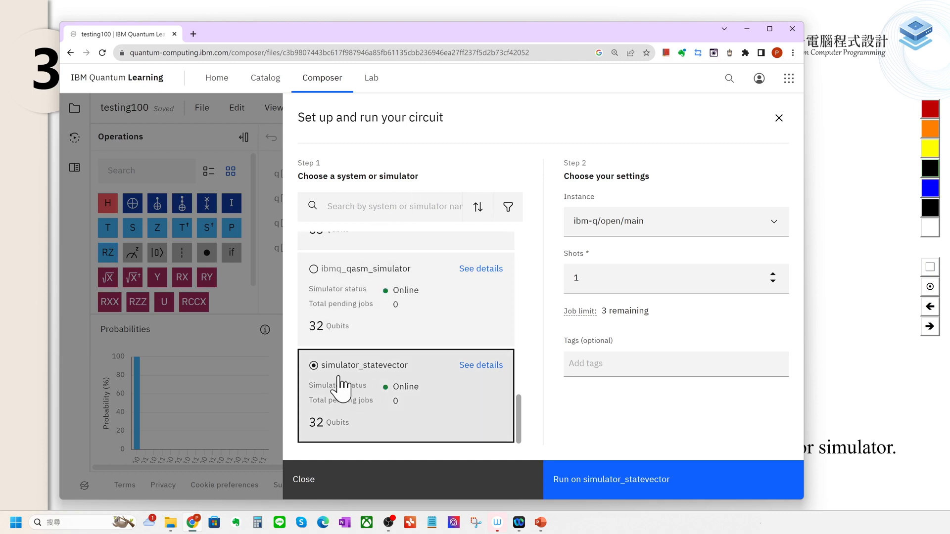
{"action": "left_click", "coordinate": [597, 273]}
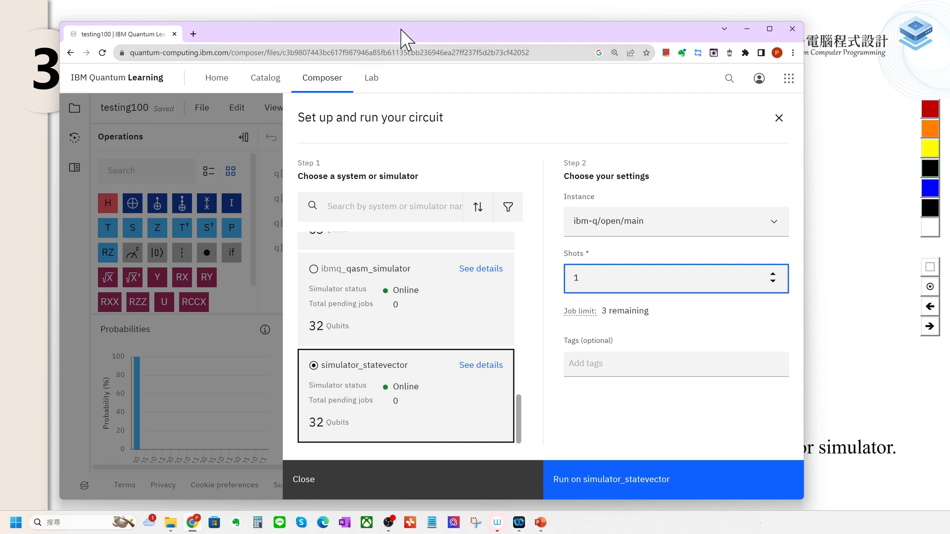
{"action": "left_click", "coordinate": [778, 119]}
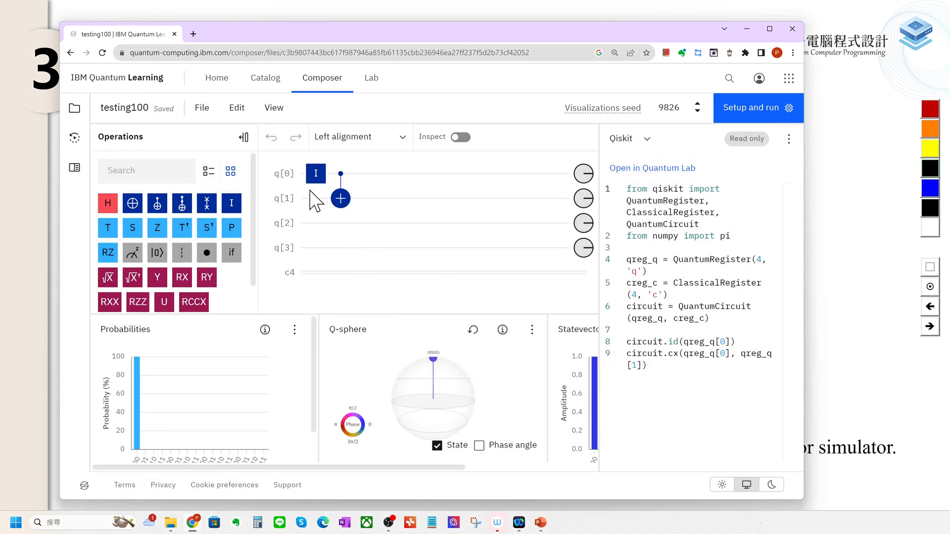
- Return to the PowerPoint slideshow, advance to the Operations Catalog slide and circle callout 4 with the red pen
{"action": "left_click_drag", "start_coordinate": [542, 29], "coordinate": [0, 103]}
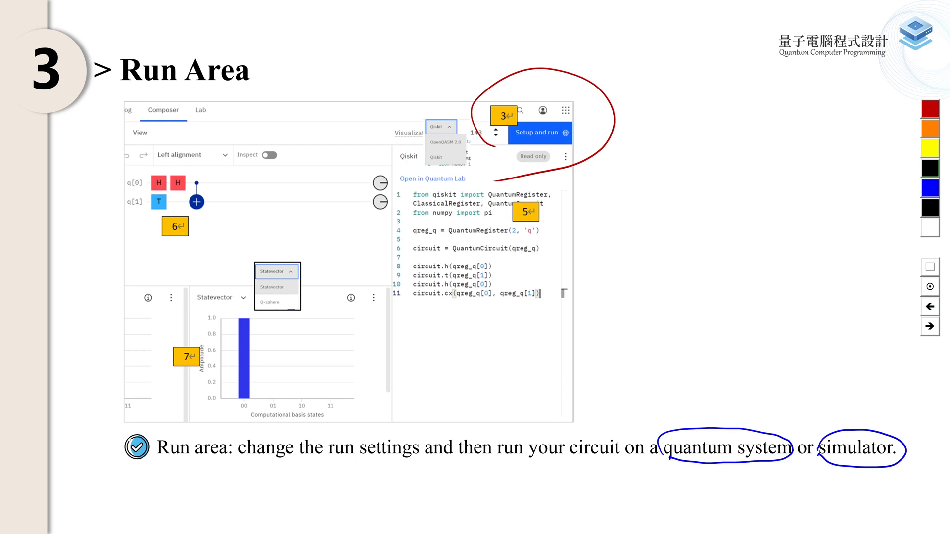
{"action": "left_click", "coordinate": [934, 330]}
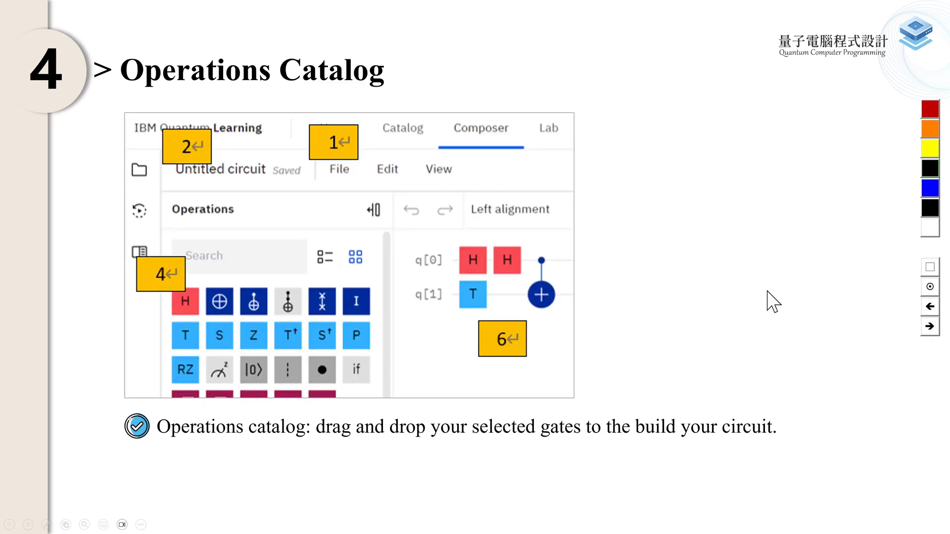
{"action": "left_click", "coordinate": [930, 109]}
{"action": "mouse_move", "coordinate": [122, 308]}
{"action": "left_mouse_down"}
{"action": "mouse_move", "coordinate": [176, 231]}
{"action": "mouse_move", "coordinate": [134, 324]}
{"action": "left_mouse_up"}
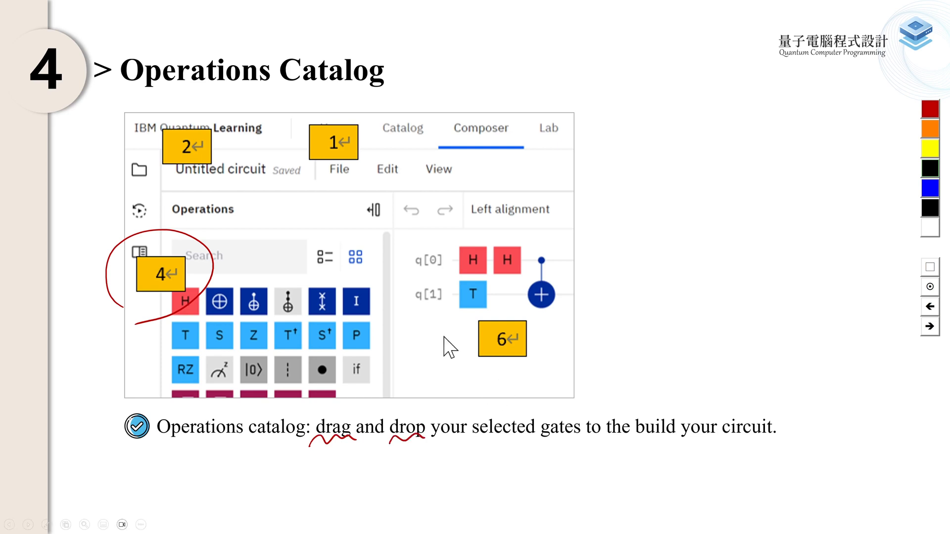
- In IBM Quantum Composer, add an S gate on q[2] and a Toffoli gate controlled by q[1] and q[2] targeting q[3]
{"action": "left_click_drag", "start_coordinate": [0, 67], "coordinate": [645, 47]}
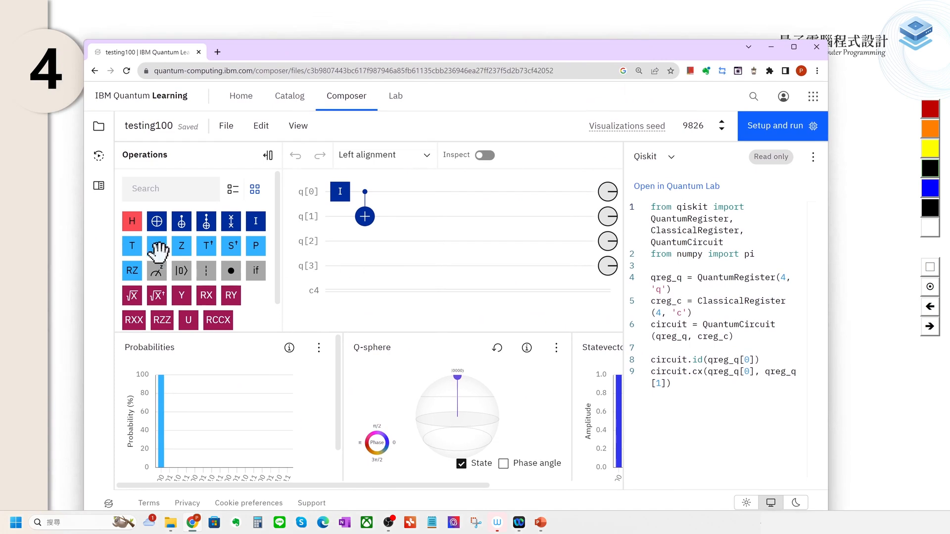
{"action": "left_click_drag", "start_coordinate": [158, 247], "coordinate": [419, 257]}
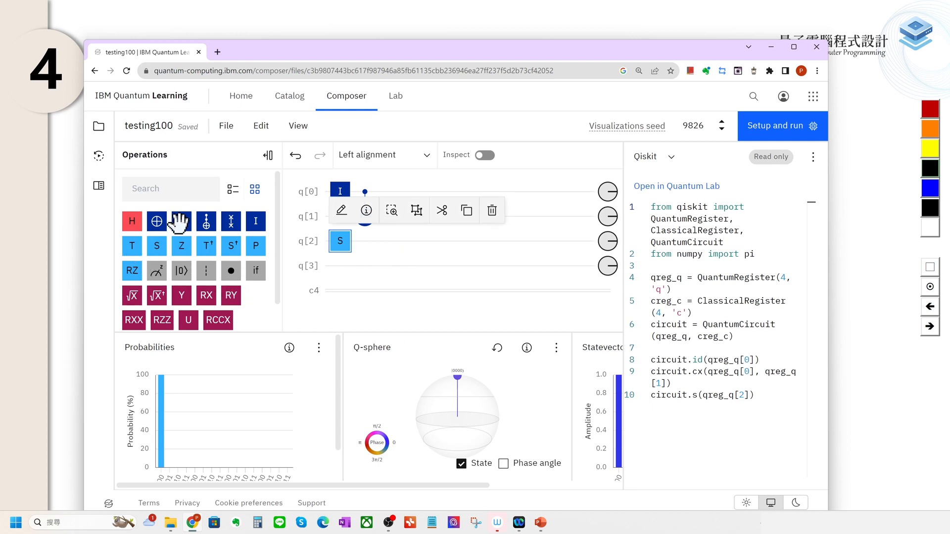
{"action": "left_click_drag", "start_coordinate": [210, 228], "coordinate": [442, 224]}
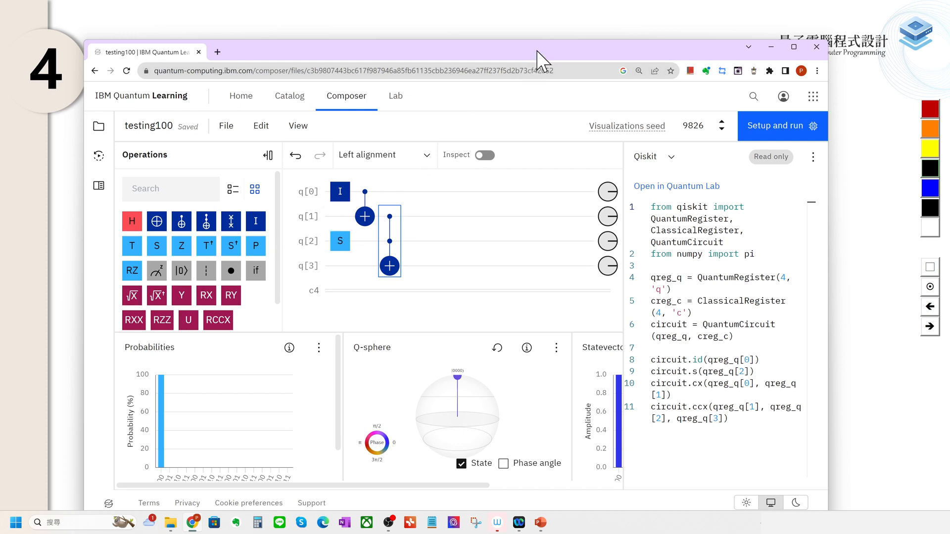
- Return to the PowerPoint slideshow, advance to the Code Editor slide and circle callout 5 with the red pen
{"action": "left_click_drag", "start_coordinate": [540, 59], "coordinate": [508, 57]}
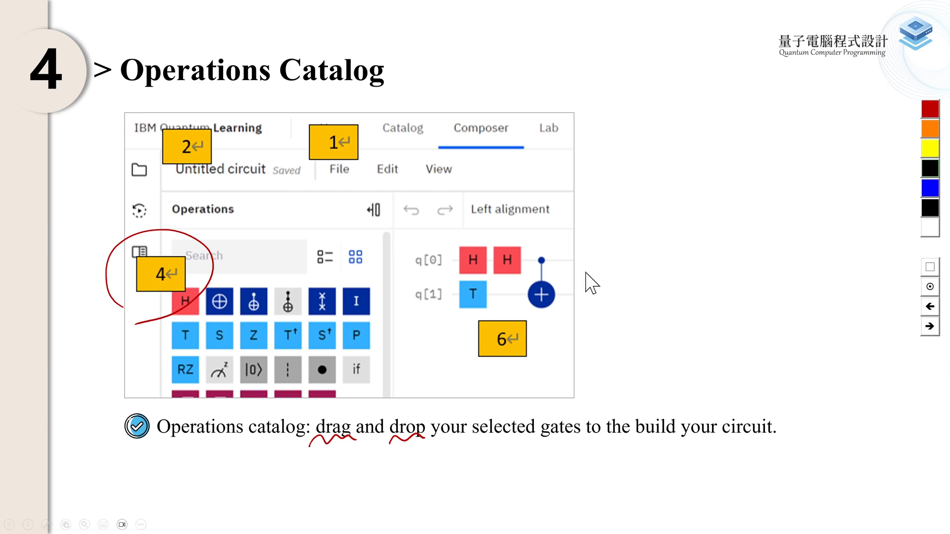
{"action": "left_click", "coordinate": [932, 328]}
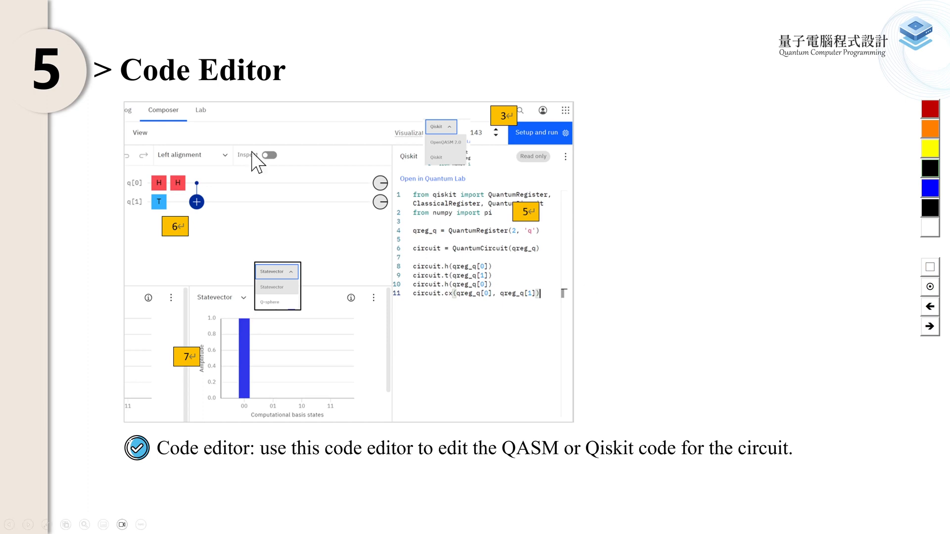
{"action": "left_click", "coordinate": [930, 110]}
{"action": "mouse_move", "coordinate": [487, 241]}
{"action": "left_mouse_down"}
{"action": "mouse_move", "coordinate": [578, 200]}
{"action": "mouse_move", "coordinate": [486, 255]}
{"action": "left_mouse_up"}
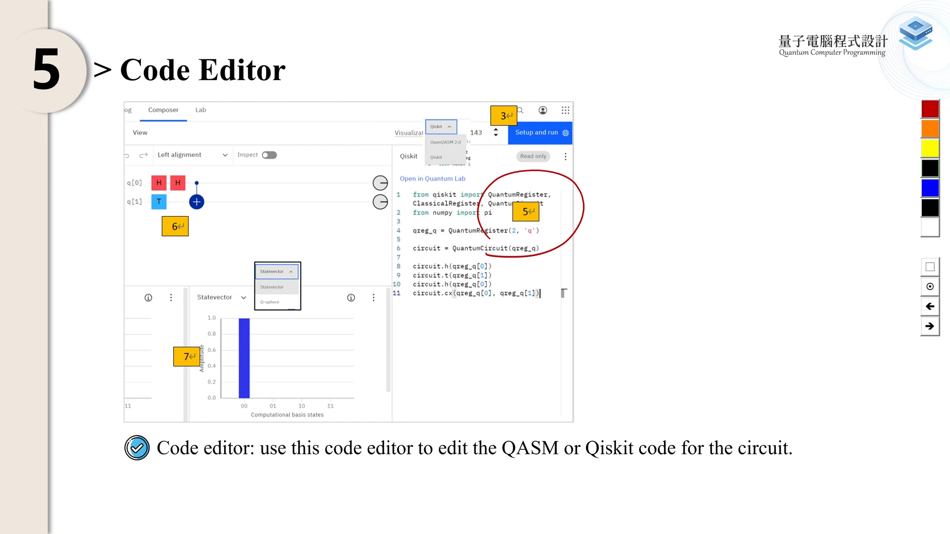
- Switch to IBM Quantum Composer, widen its window and select the entire Qiskit code of the circuit
{"action": "left_click_drag", "start_coordinate": [0, 84], "coordinate": [592, 37]}
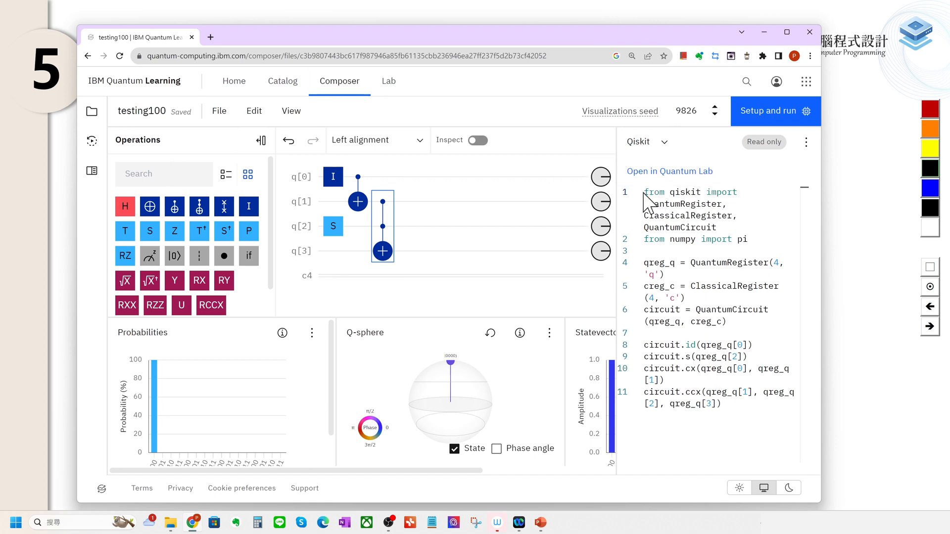
{"action": "left_click_drag", "start_coordinate": [644, 193], "coordinate": [768, 421]}
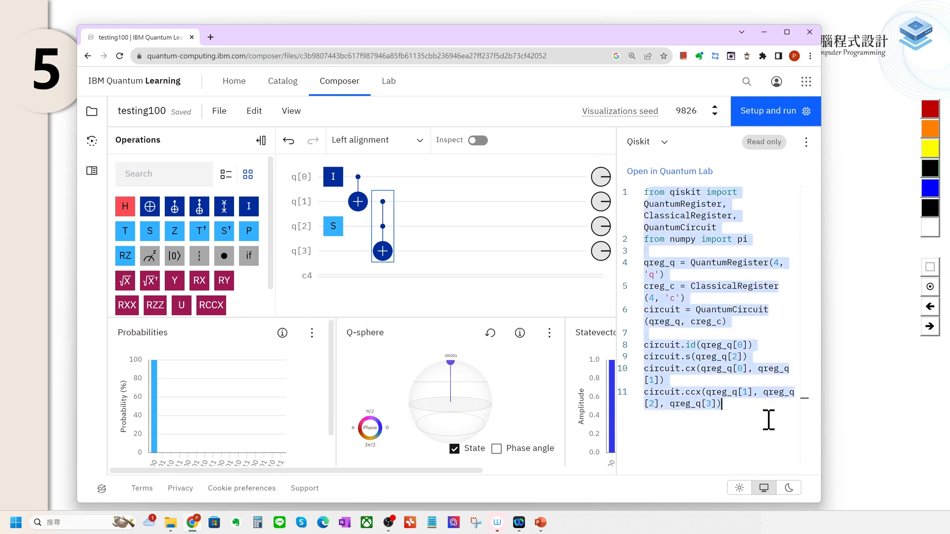
{"action": "left_click_drag", "start_coordinate": [823, 370], "coordinate": [875, 371]}
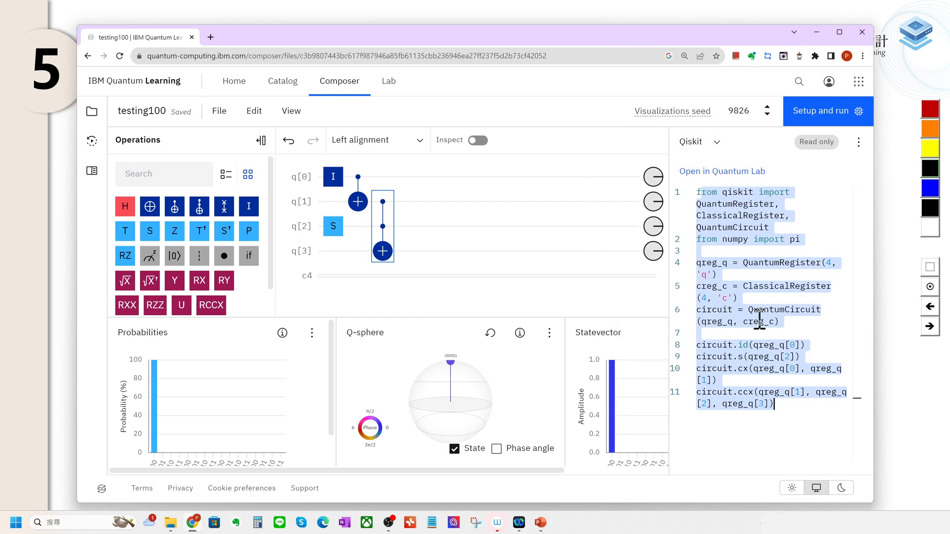
{"action": "left_click", "coordinate": [727, 203]}
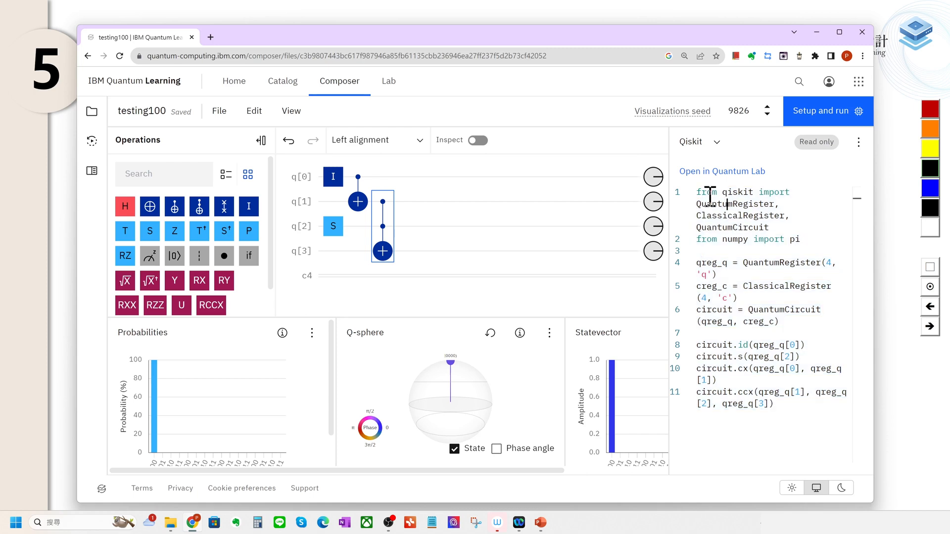
{"action": "left_click_drag", "start_coordinate": [697, 192], "coordinate": [801, 403]}
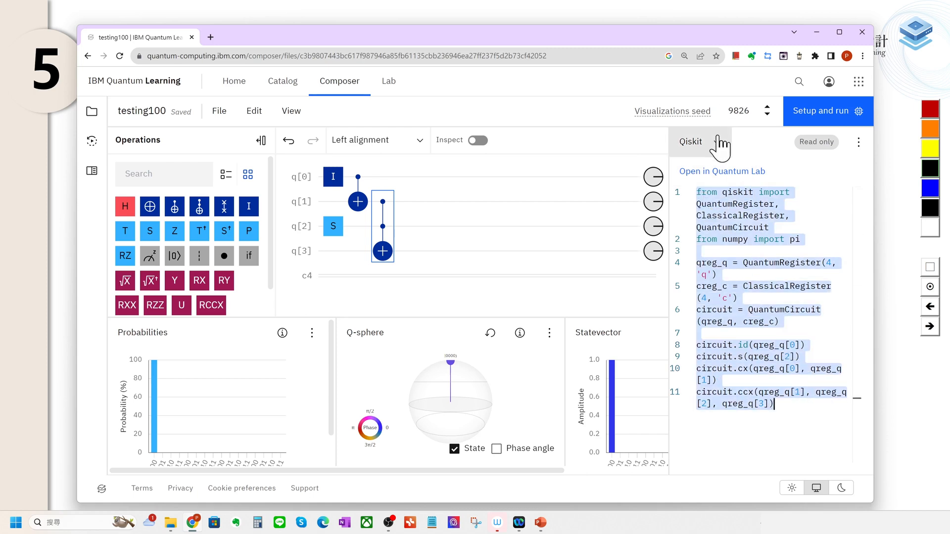
- Switch the code editor's language to OpenQASM 2.0
{"action": "left_click", "coordinate": [716, 144]}
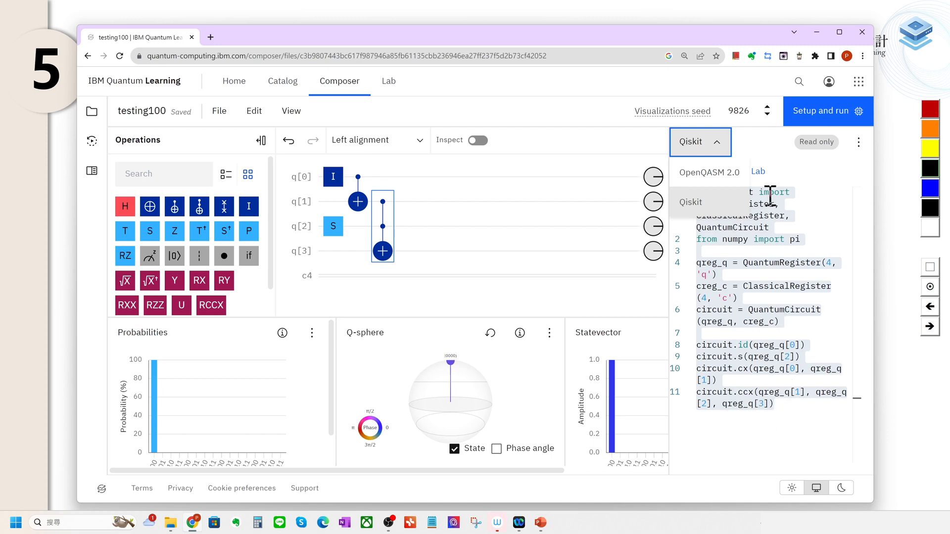
{"action": "left_click", "coordinate": [775, 454]}
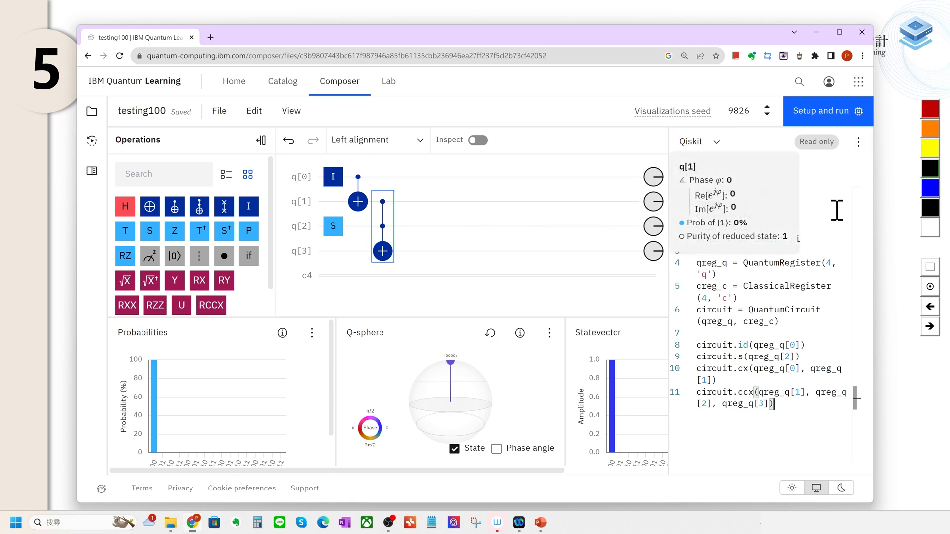
{"action": "left_click", "coordinate": [718, 147]}
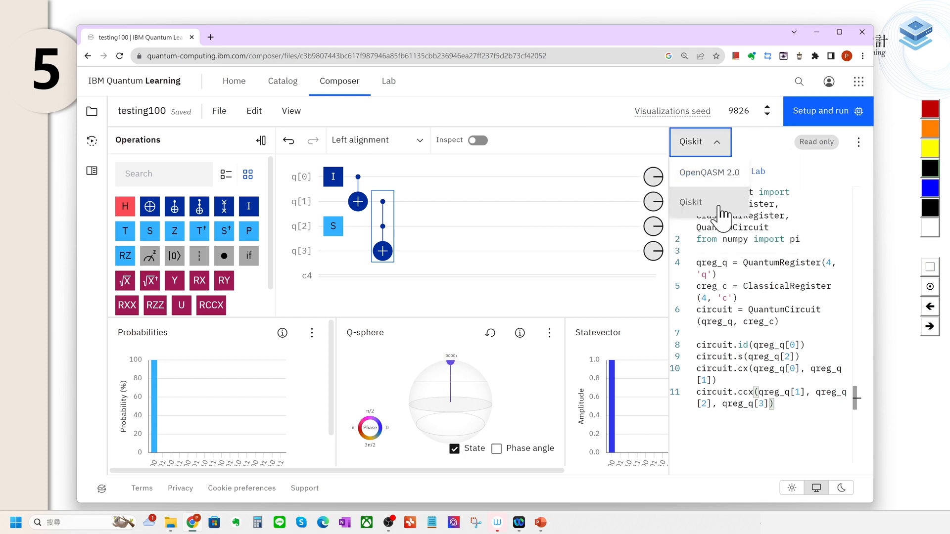
{"action": "left_click", "coordinate": [724, 173]}
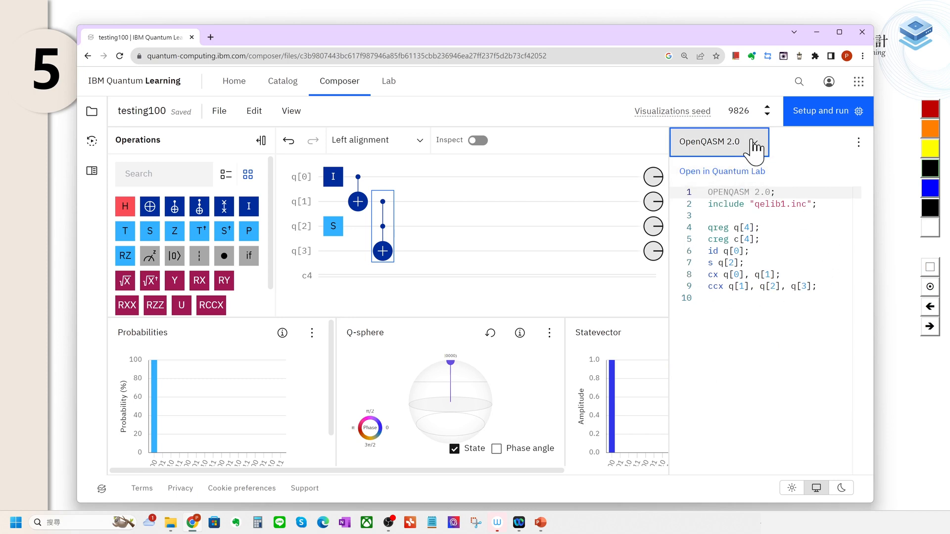
- Switch the code editor back to Qiskit and place the cursor in QuantumRegister on line 4
{"action": "left_click", "coordinate": [755, 146]}
{"action": "left_click", "coordinate": [700, 204]}
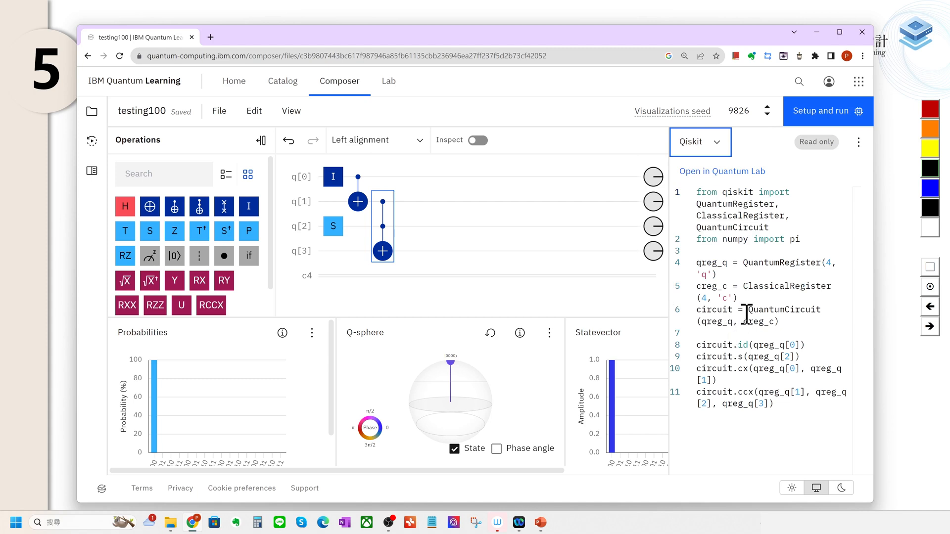
{"action": "left_click", "coordinate": [775, 262]}
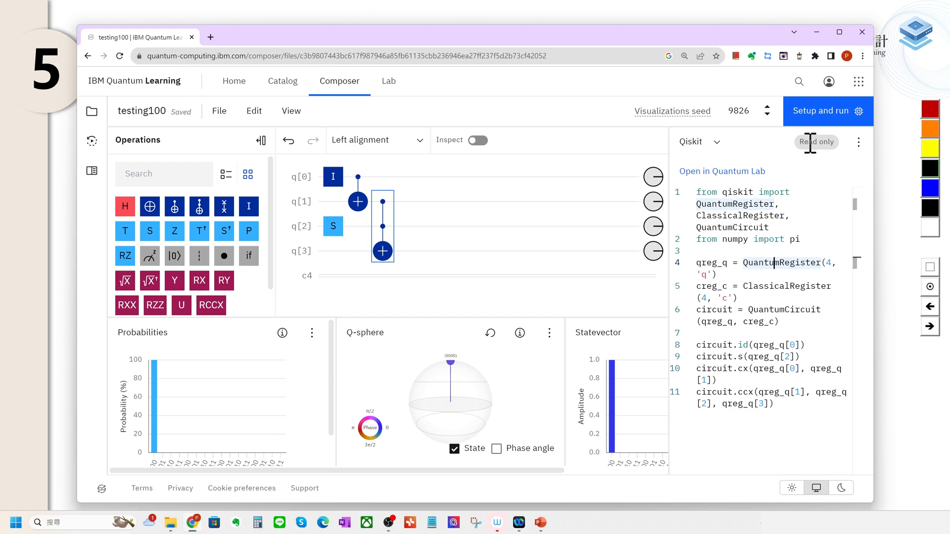
- Display the circuit's code as OpenQASM 2.0 again and place the cursor on the empty line 10
{"action": "left_click", "coordinate": [717, 147]}
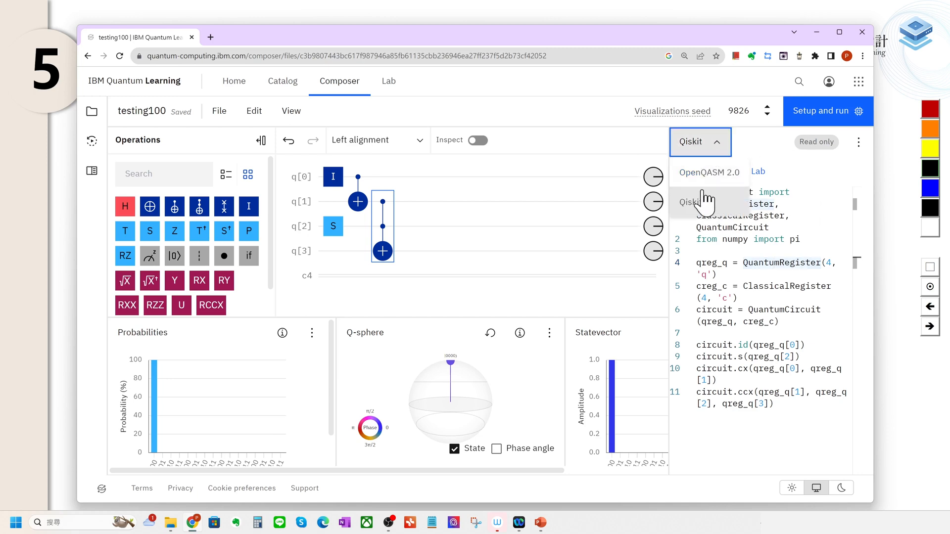
{"action": "left_click", "coordinate": [713, 175]}
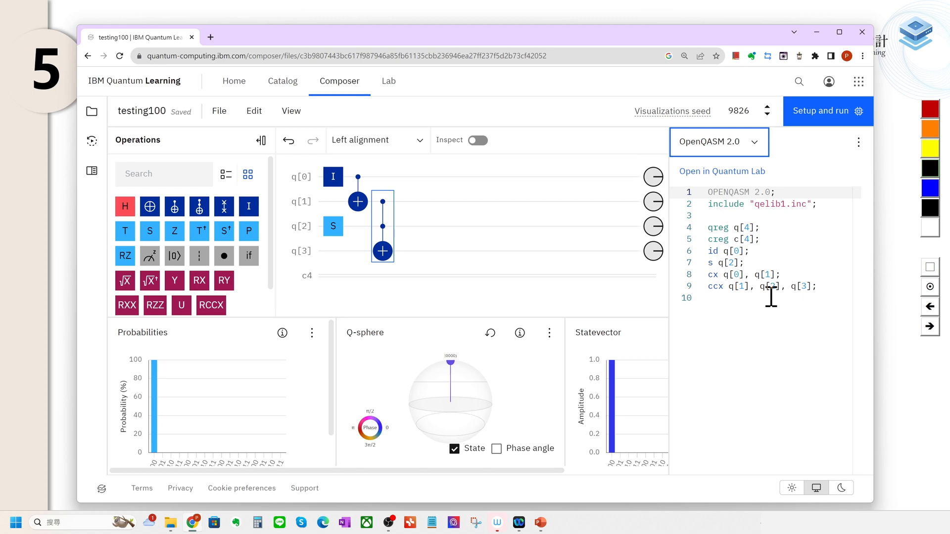
{"action": "left_click", "coordinate": [755, 310]}
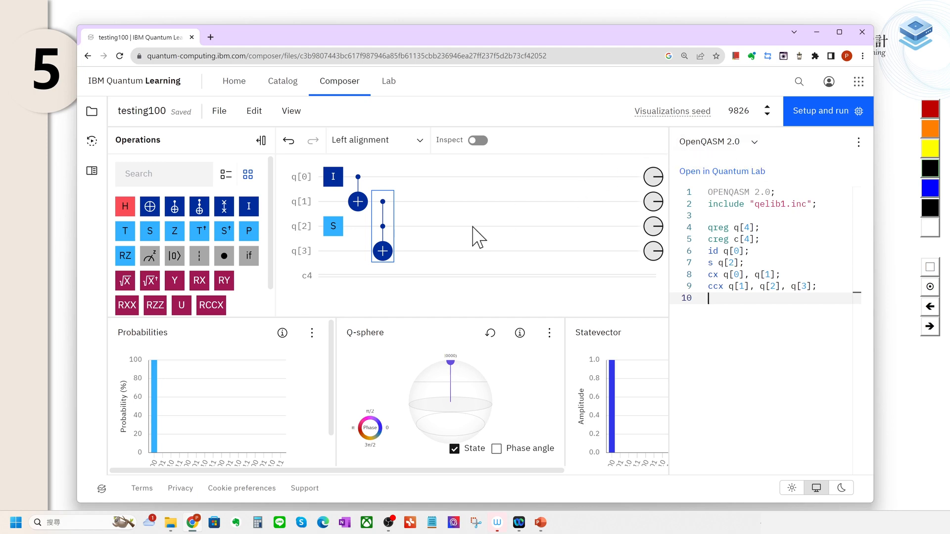
- Return to the PowerPoint slideshow and advance to the Graphical Circuit Editor slide
{"action": "left_click_drag", "start_coordinate": [646, 48], "coordinate": [0, 40]}
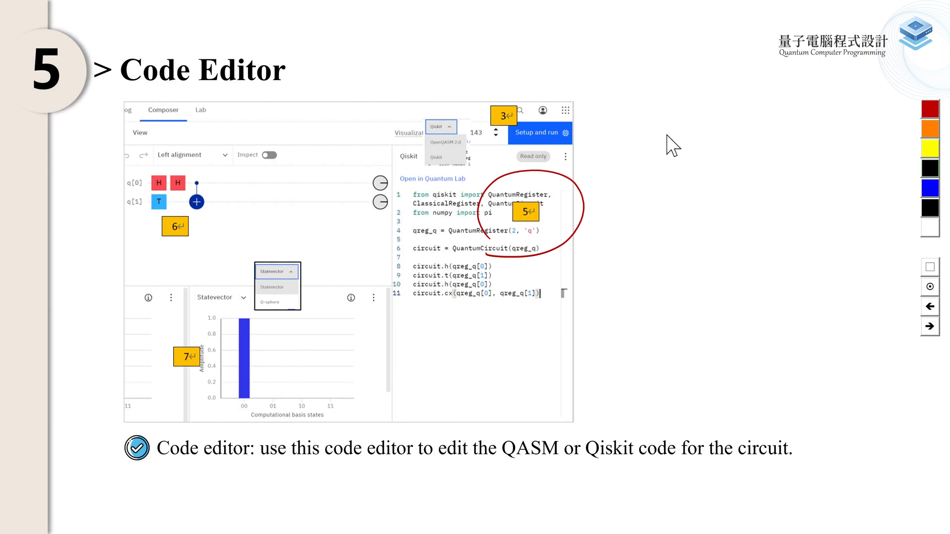
{"action": "left_click", "coordinate": [931, 327]}
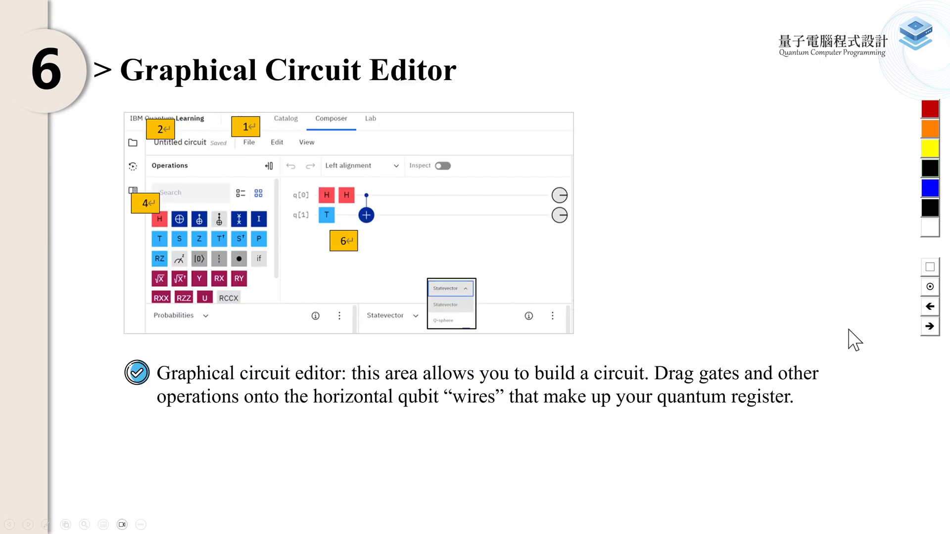